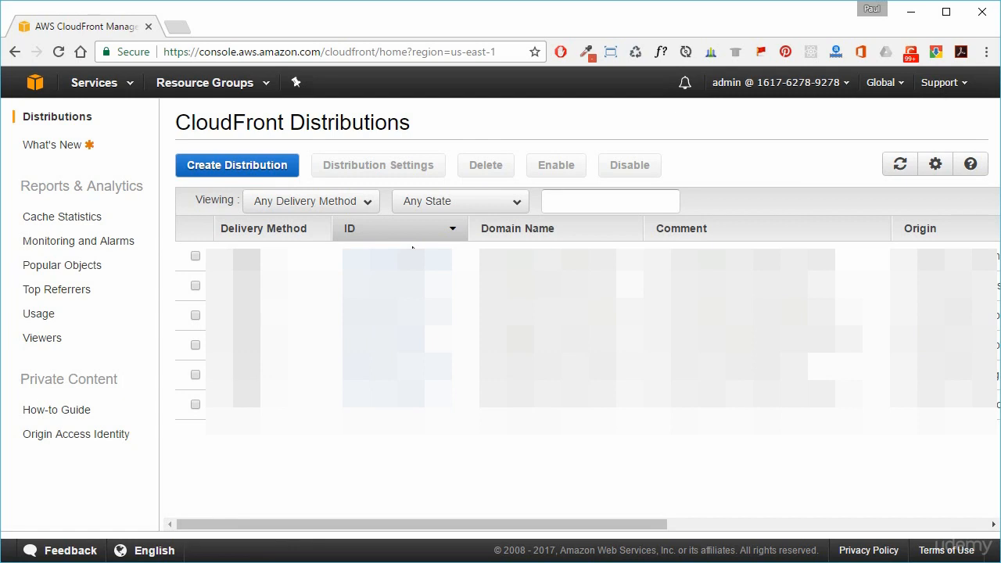
Start a new web distribution with the S3 bucket backspaceacademy.com.s3.amazonaws.com as the origin domain and an empty origin path
left_click(239, 167)
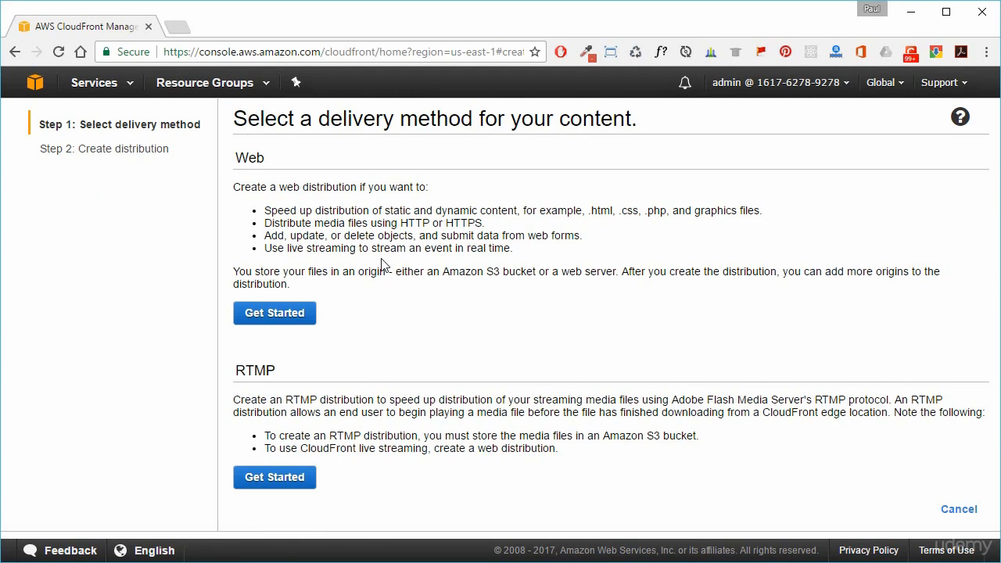
left_click(260, 323)
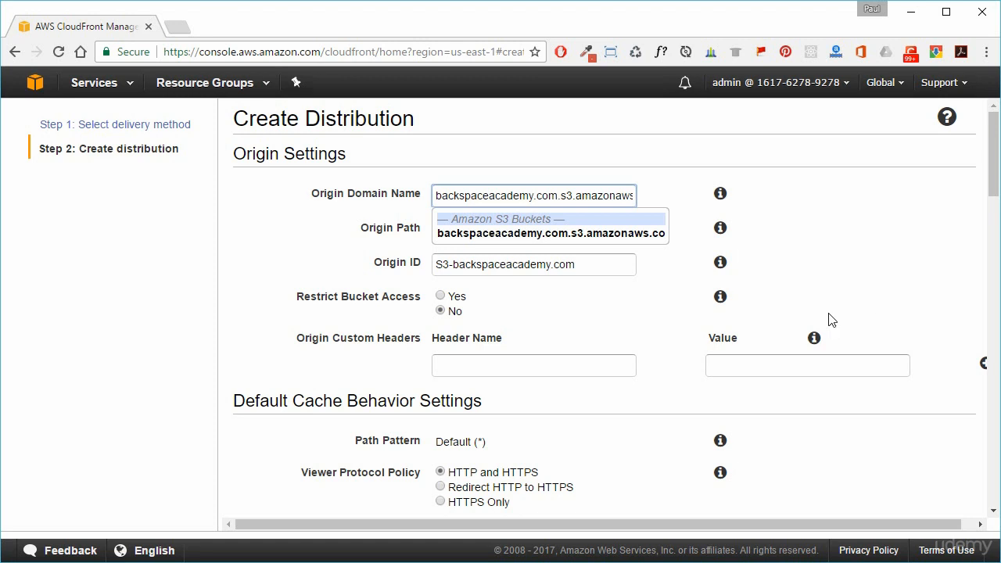
left_click(589, 234)
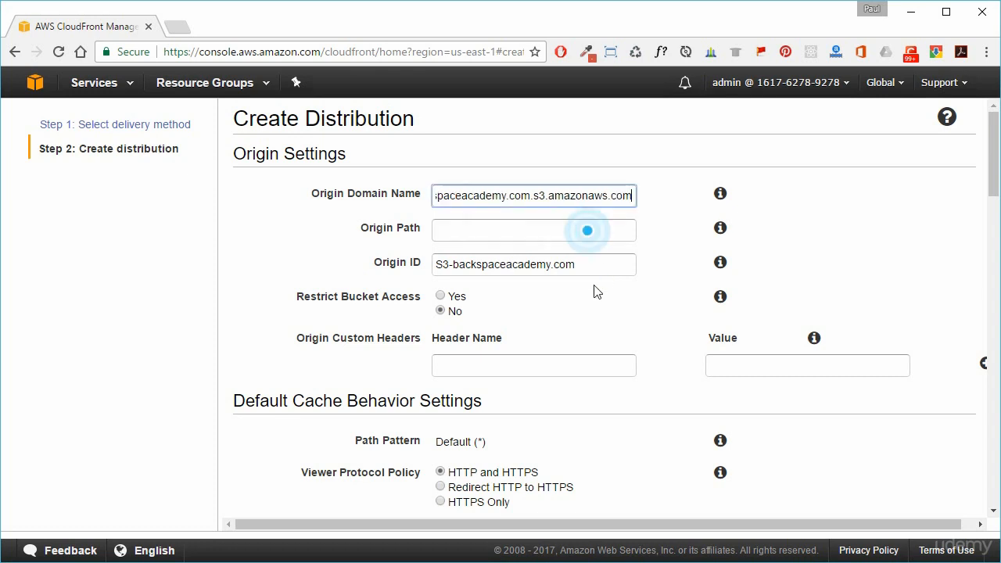
left_click(457, 232)
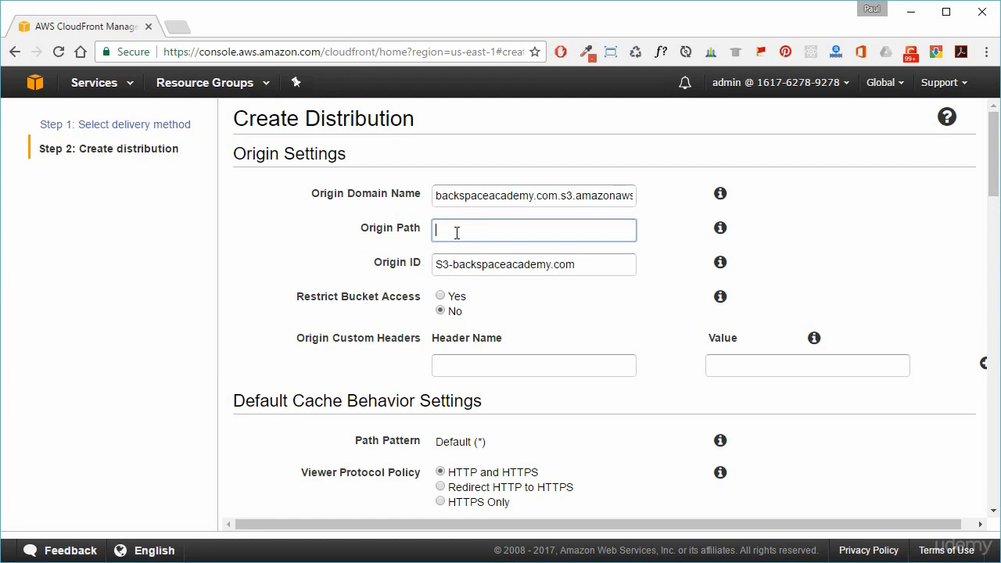
left_click(586, 262)
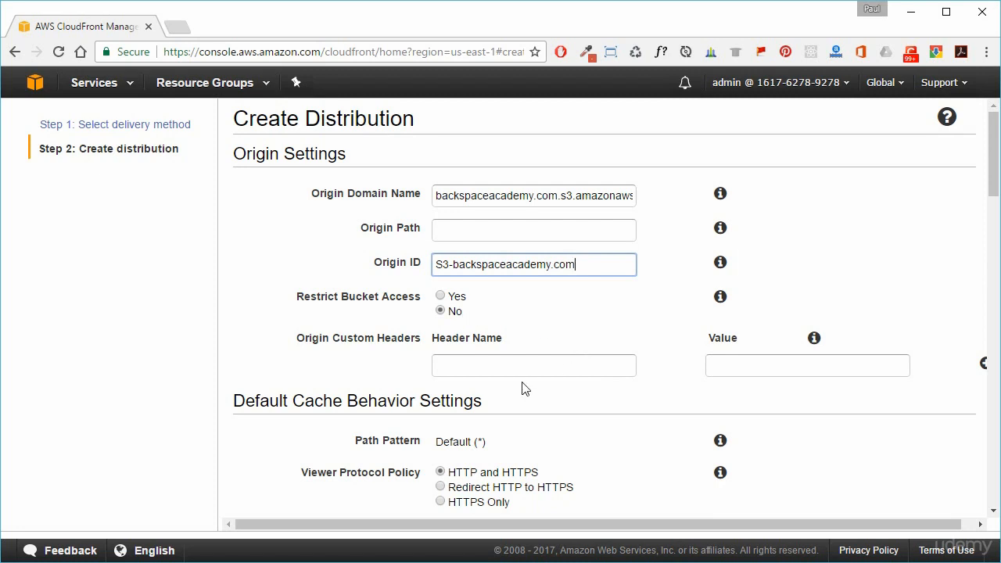
Review the default cache behavior settings, including the allowed HTTP methods, object caching, Default TTL and viewer access options
scroll(633, 425, "down", 2)
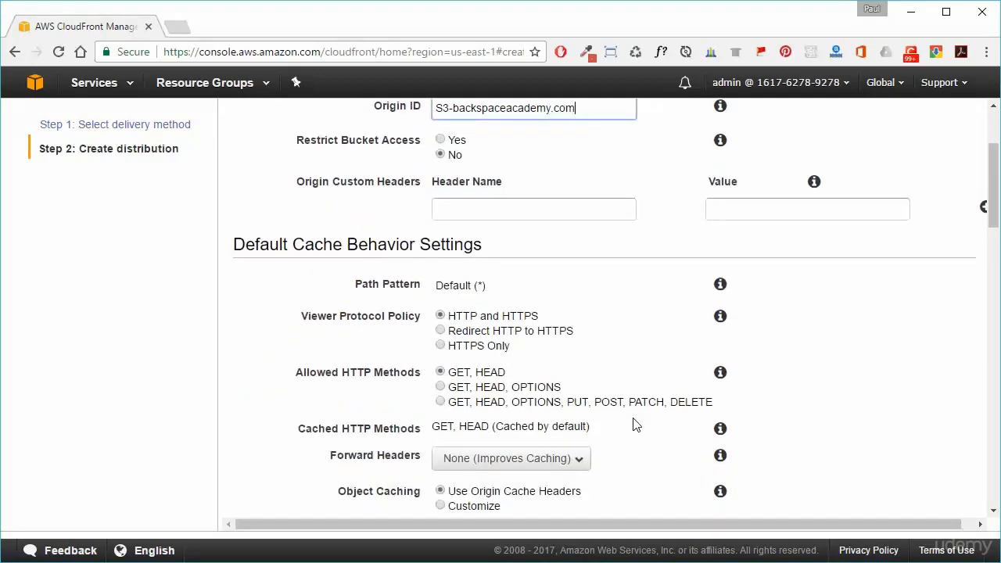
scroll(633, 425, "down", 2)
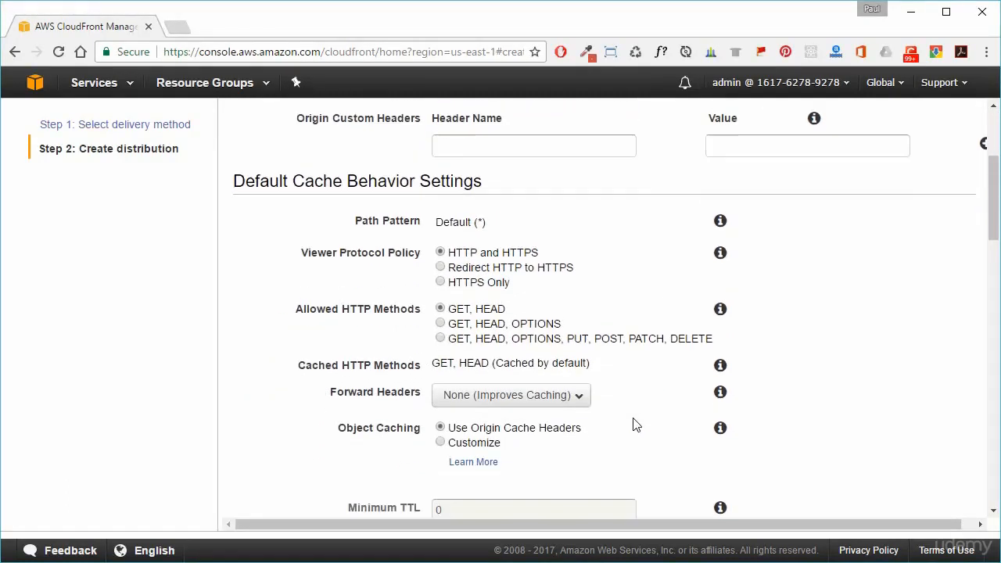
scroll(633, 424, "down", 1)
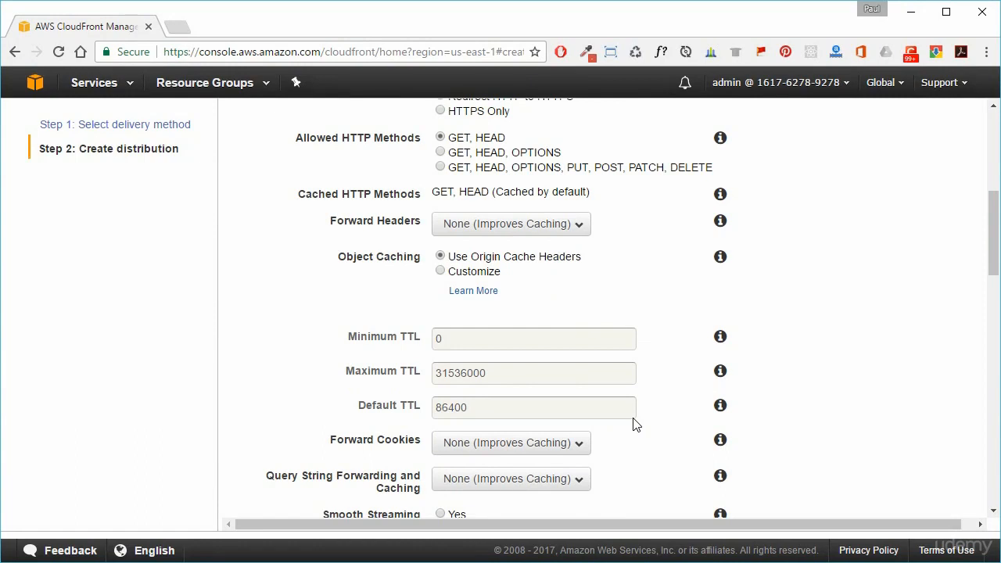
left_click(473, 409)
left_click_drag(473, 408, 435, 408)
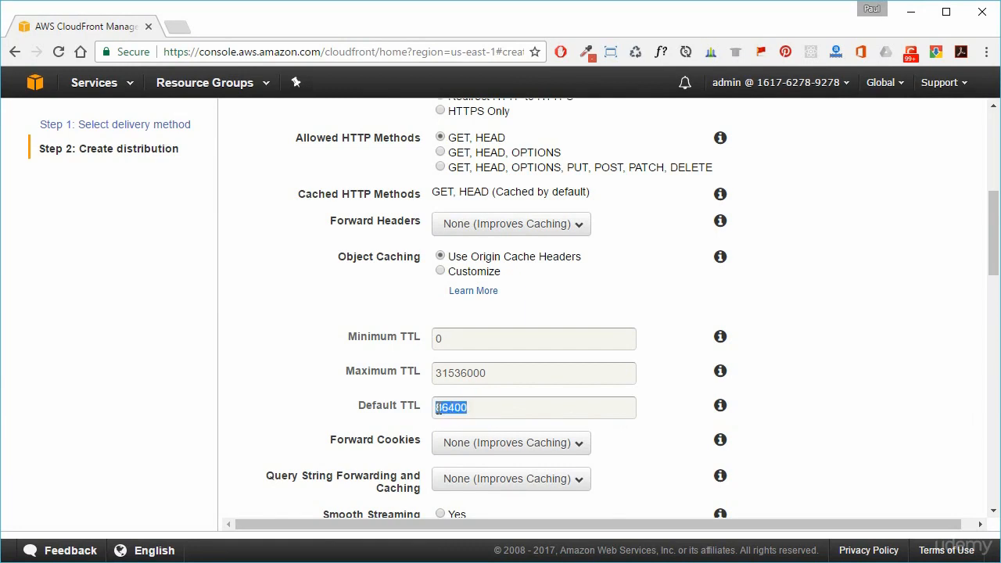
left_click(480, 408)
scroll(633, 396, "down", 3)
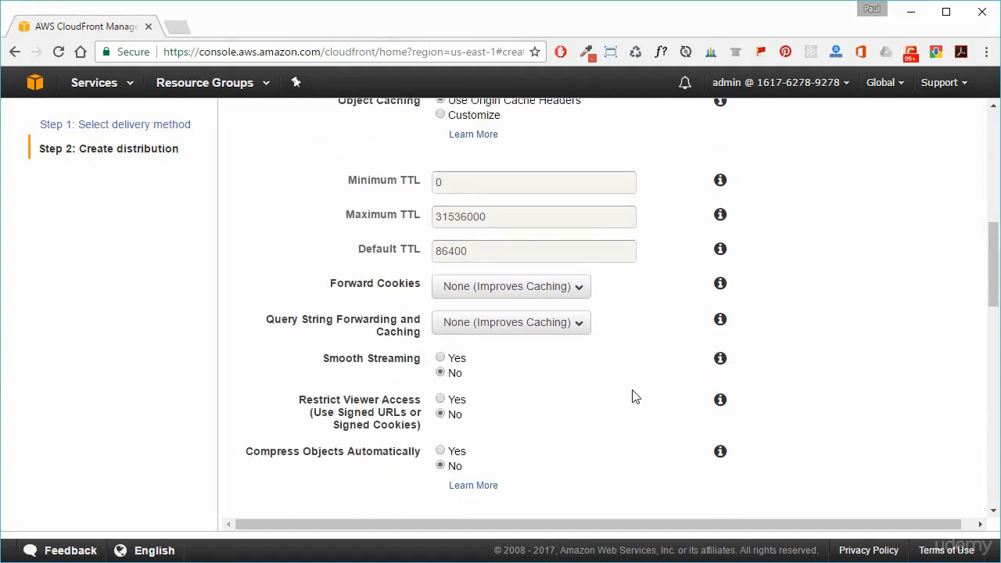
scroll(633, 396, "down", 1)
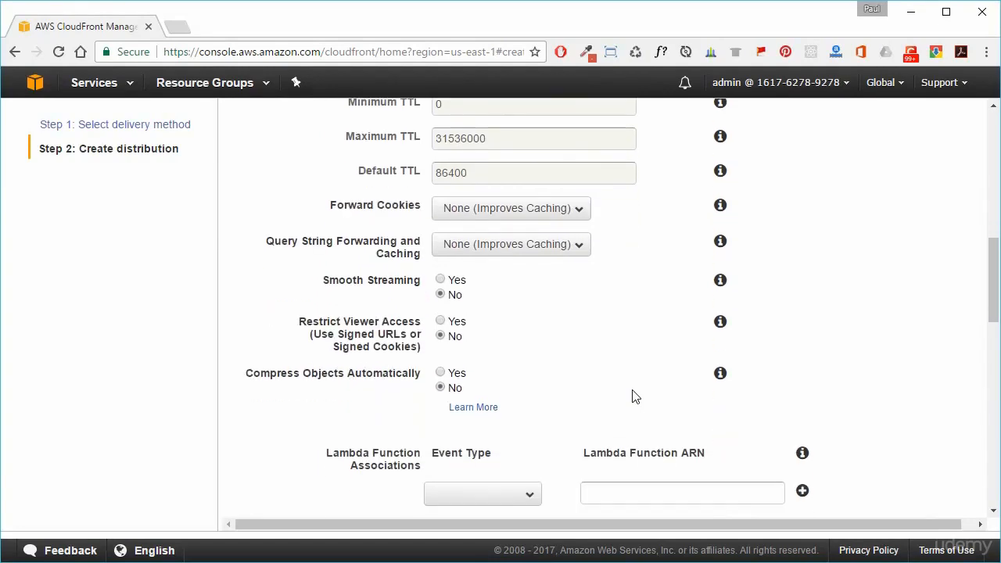
scroll(633, 396, "down", 2)
Enter backspaceacademy.com as the alternate domain name (CNAME) in the distribution settings
scroll(633, 396, "down", 1)
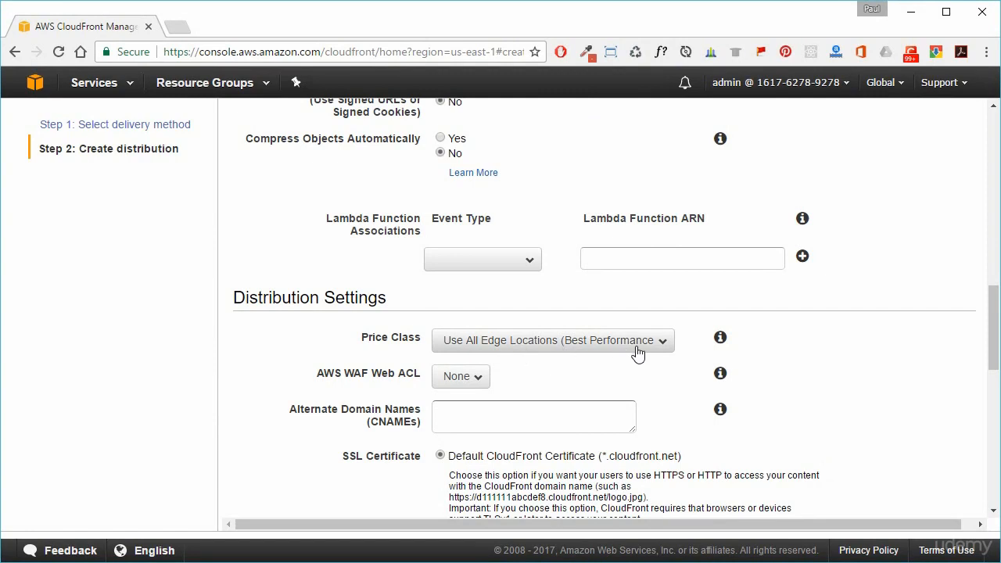
scroll(826, 404, "down", 1)
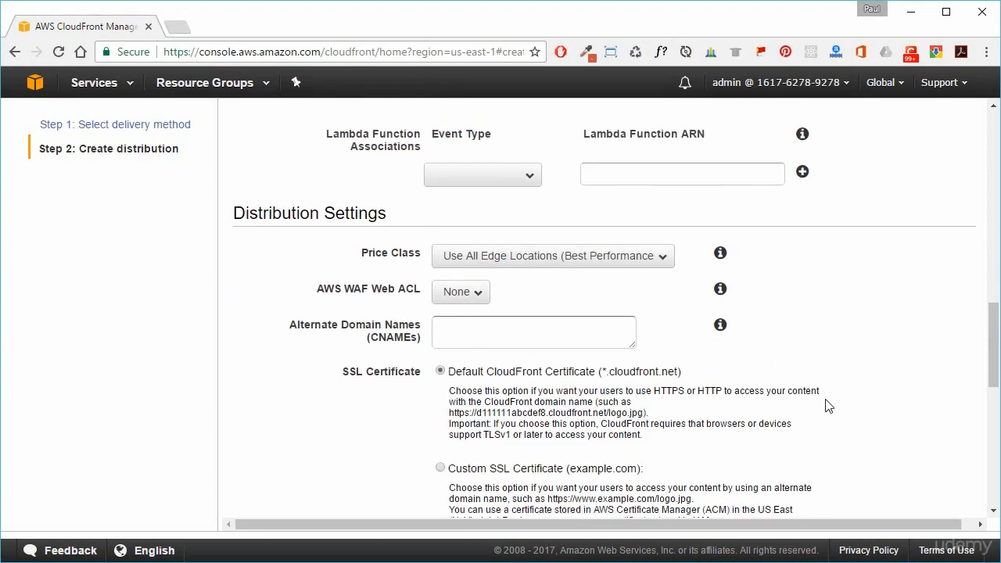
scroll(827, 404, "down", 1)
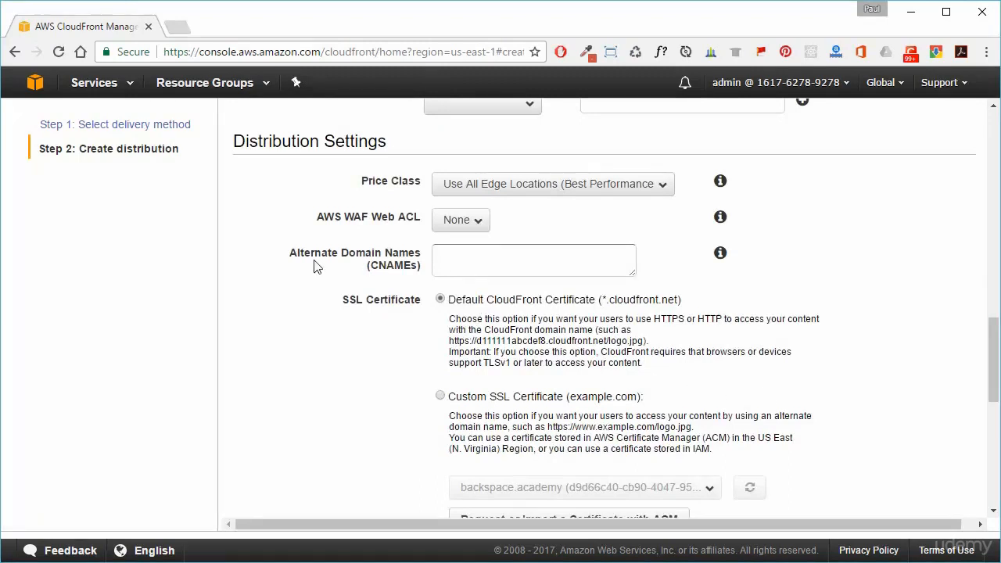
left_click_drag(290, 252, 424, 254)
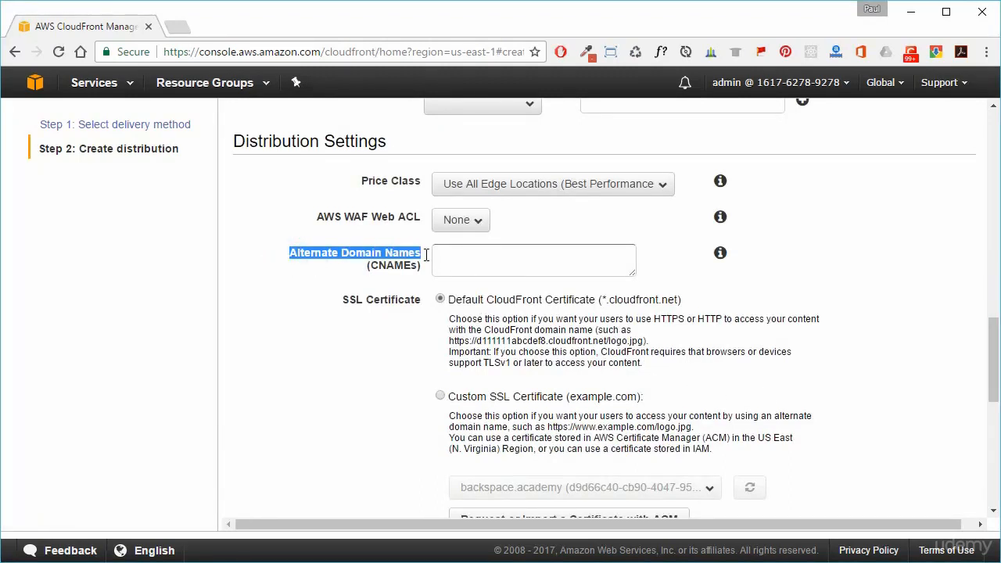
left_click(467, 264)
type("backspaceacademy.com")
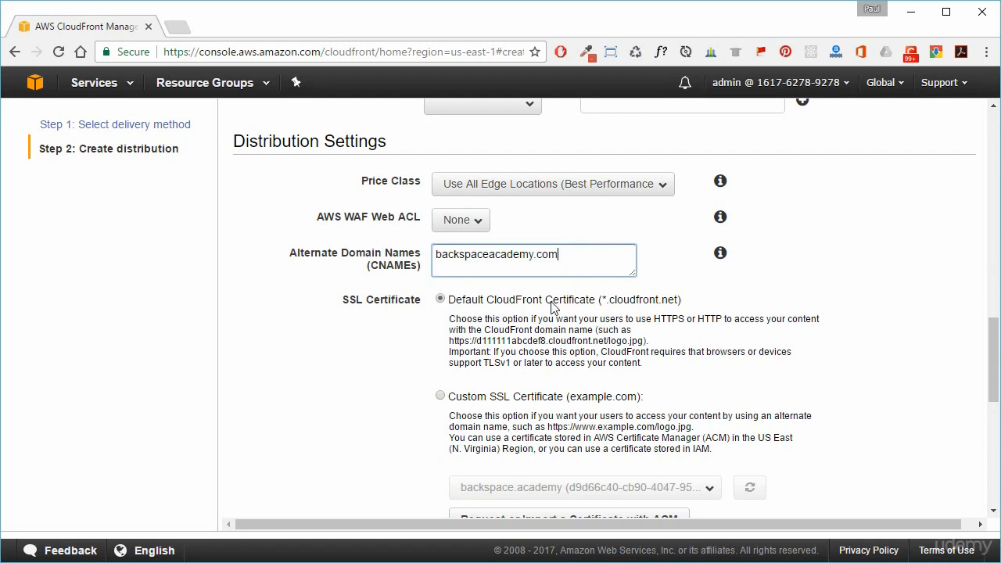
Switch the SSL certificate to a custom one, using the *.backspaceacademy.com certificate
left_click(338, 305)
left_click_drag(338, 305, 420, 303)
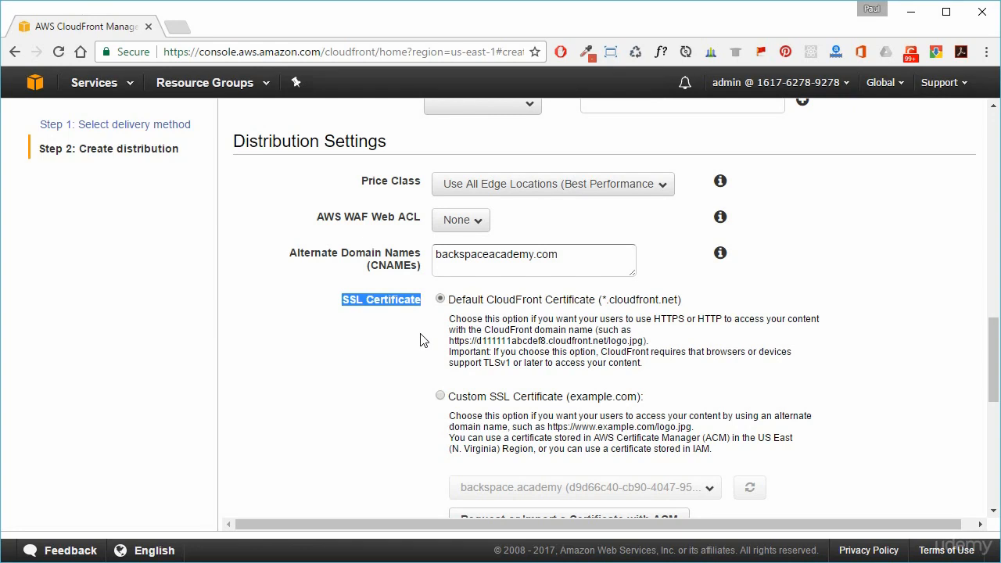
left_click(441, 396)
scroll(688, 410, "down", 1)
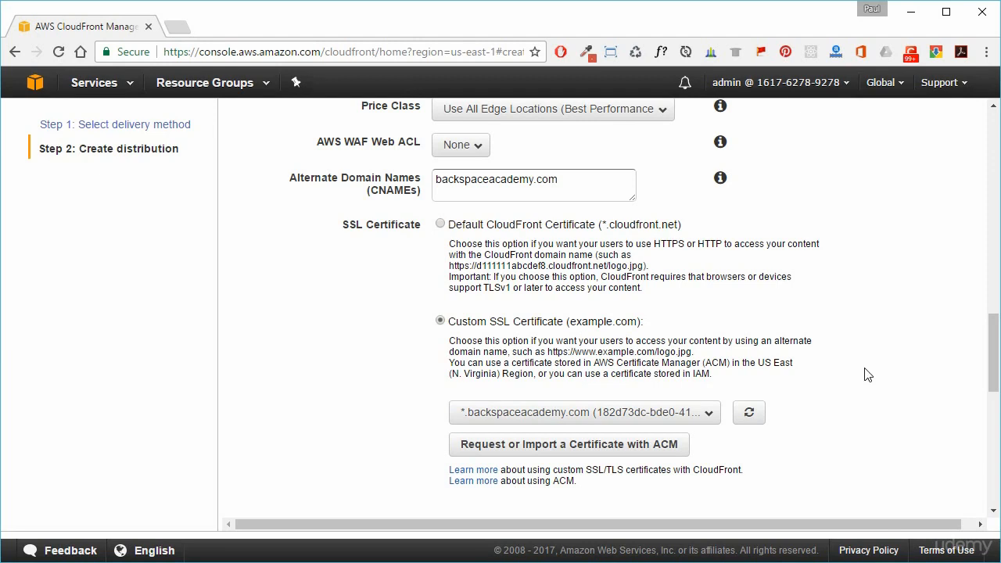
Show the help for the default root object and copy index.html from it into that setting
scroll(866, 374, "down", 3)
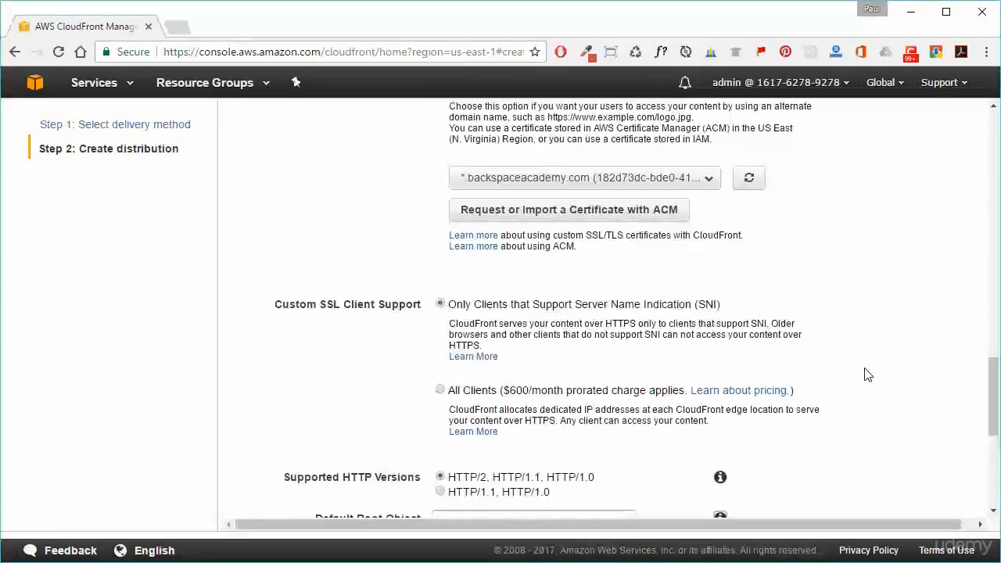
scroll(866, 374, "down", 1)
scroll(867, 375, "down", 1)
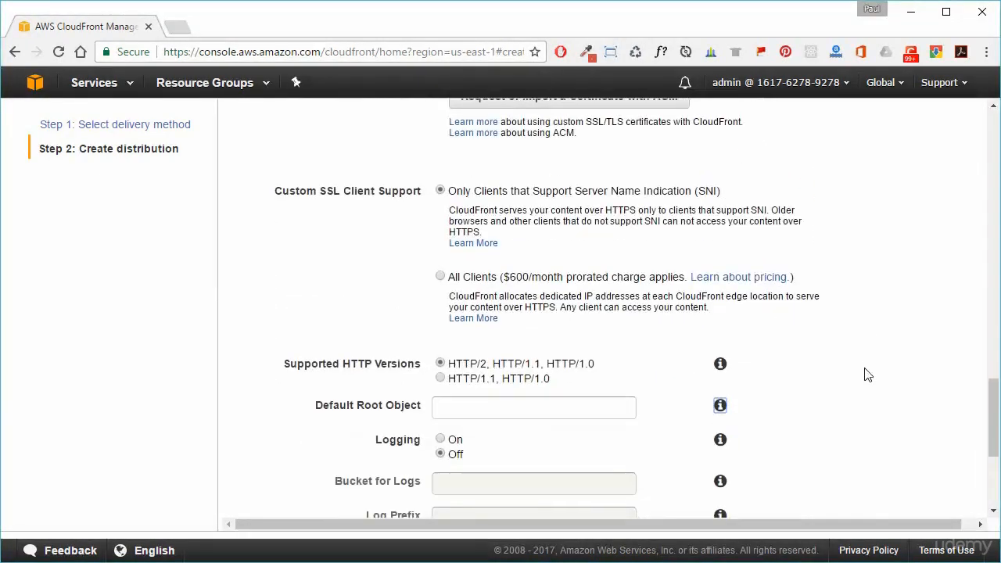
scroll(866, 374, "down", 1)
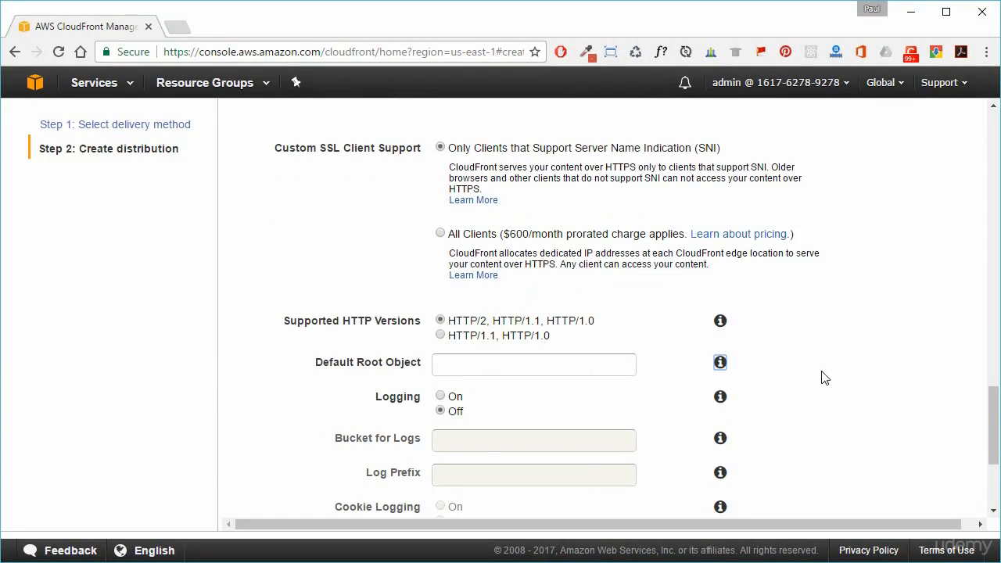
left_click(486, 368)
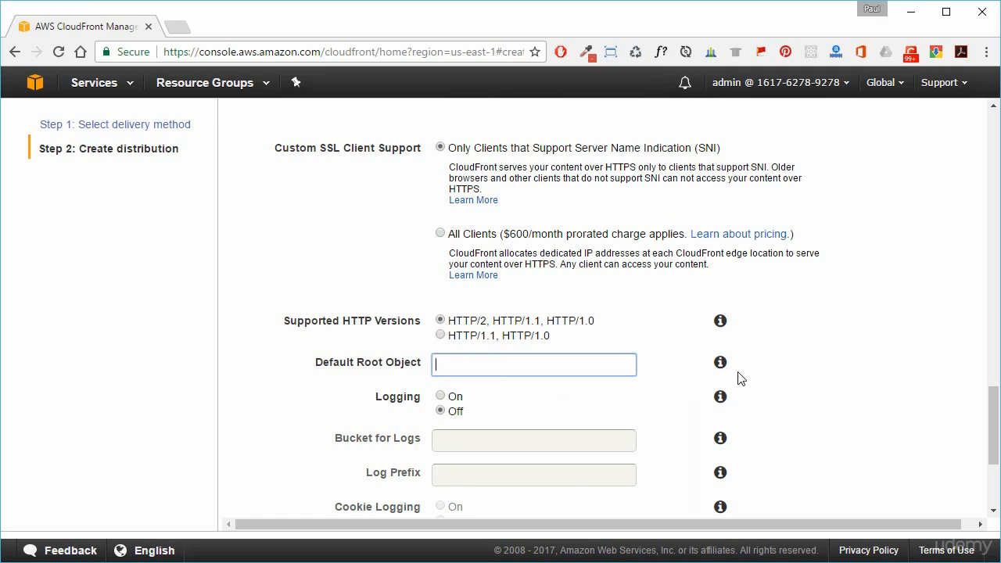
left_click(720, 362)
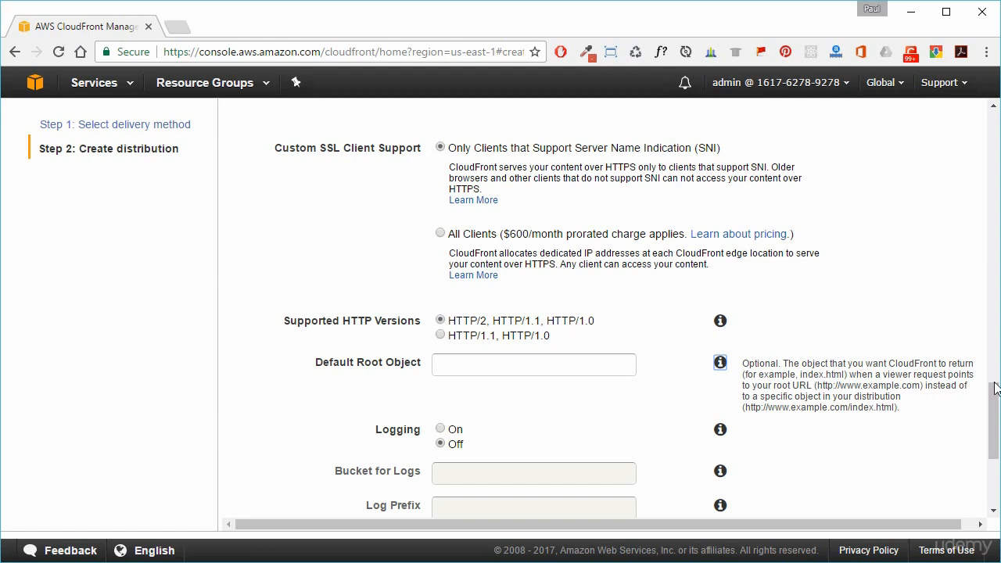
double_click(860, 409)
right_click(491, 363)
left_click(551, 465)
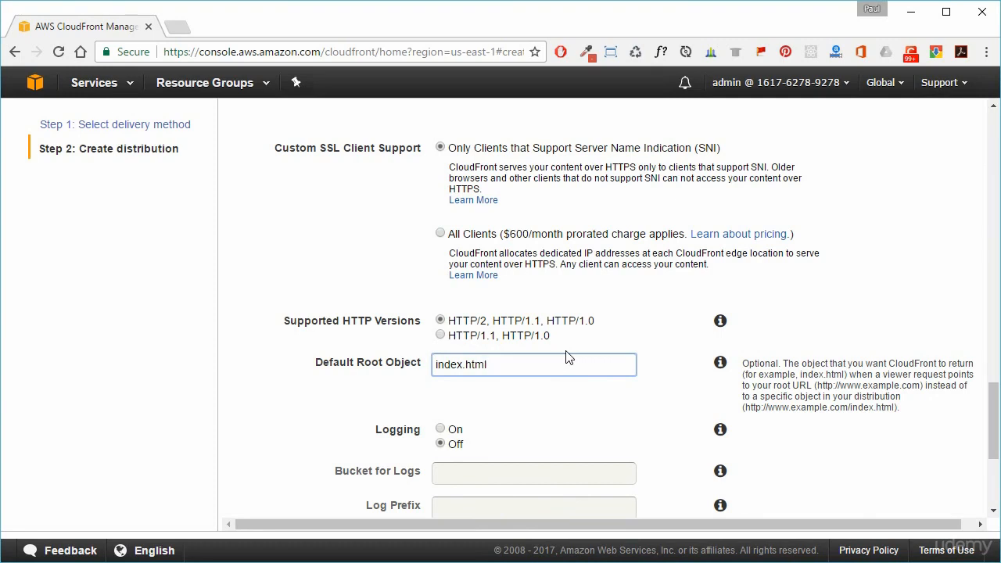
Create the distribution, keeping logging off, IPv6 on and the distribution state enabled
scroll(617, 418, "down", 2)
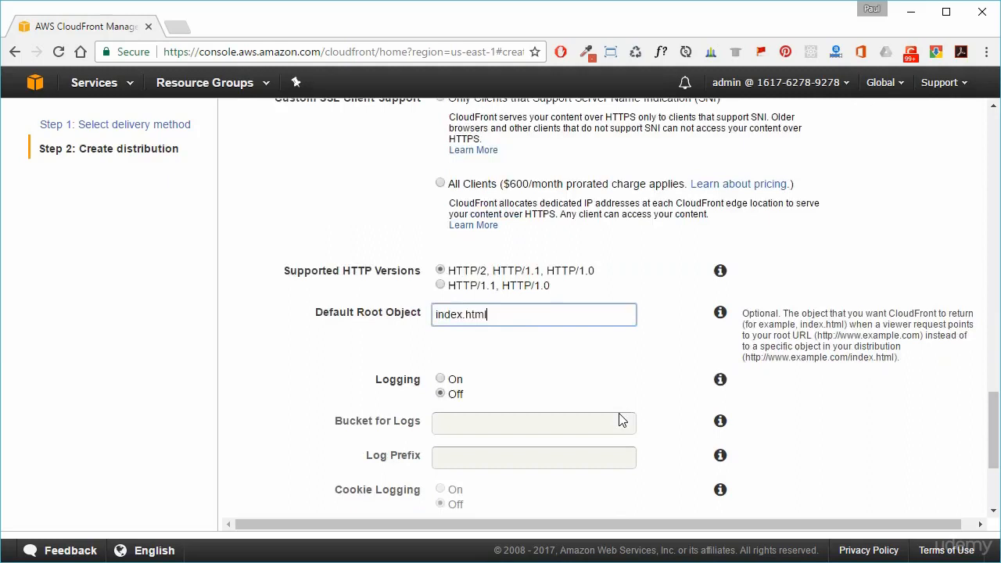
scroll(618, 420, "down", 1)
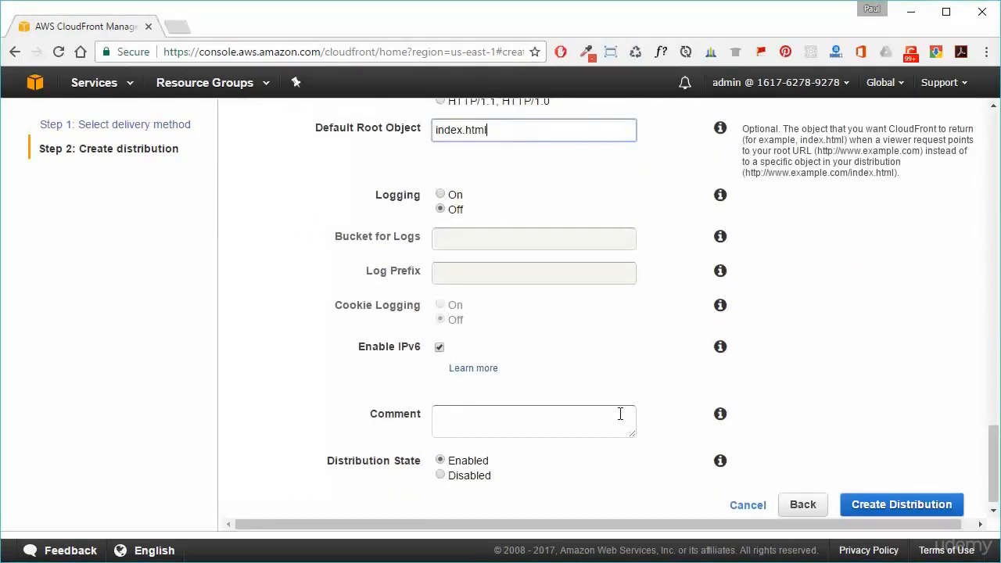
scroll(620, 413, "down", 1)
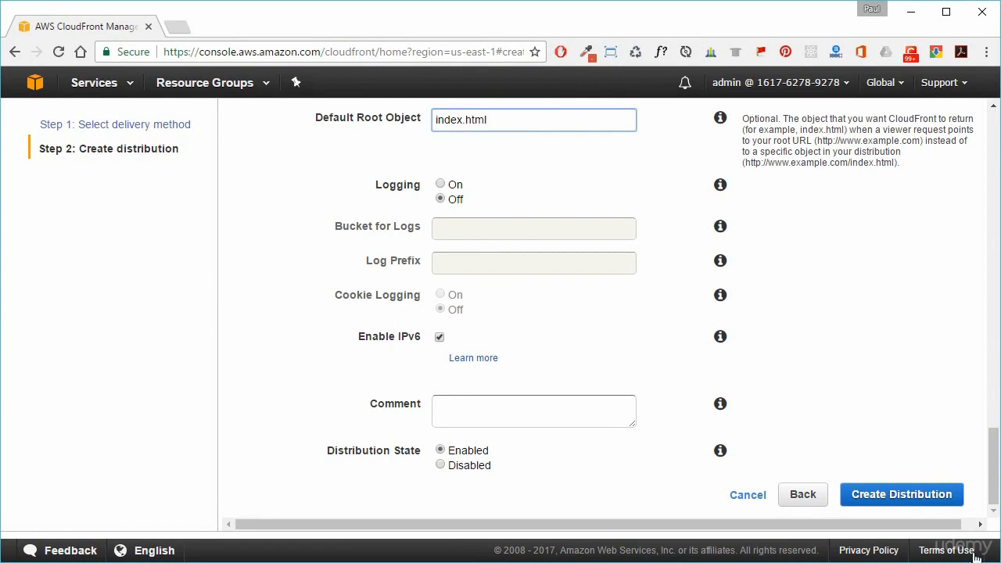
left_click(907, 499)
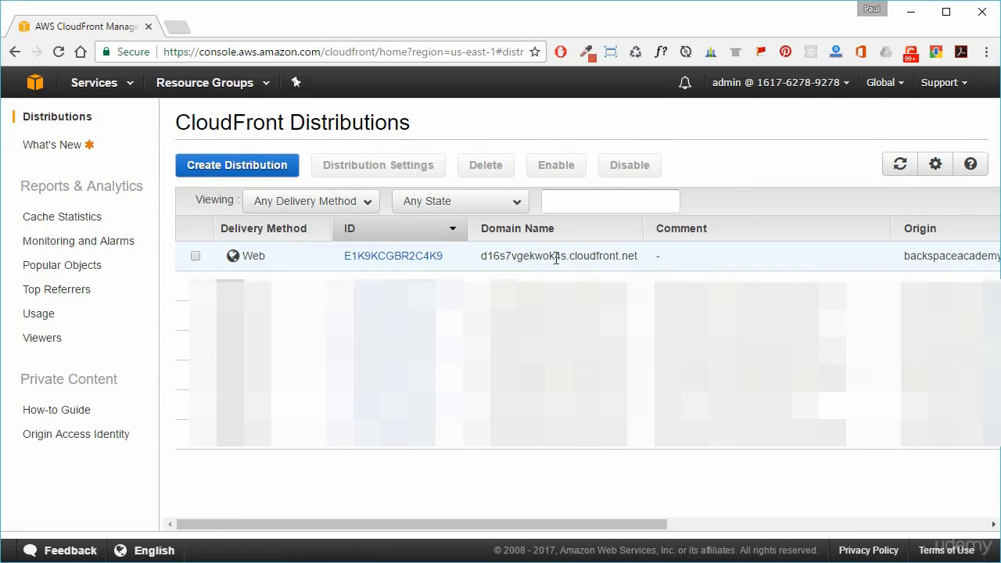
Open the new web distribution's general details and check its distribution status until deployment has finished
left_click(395, 258)
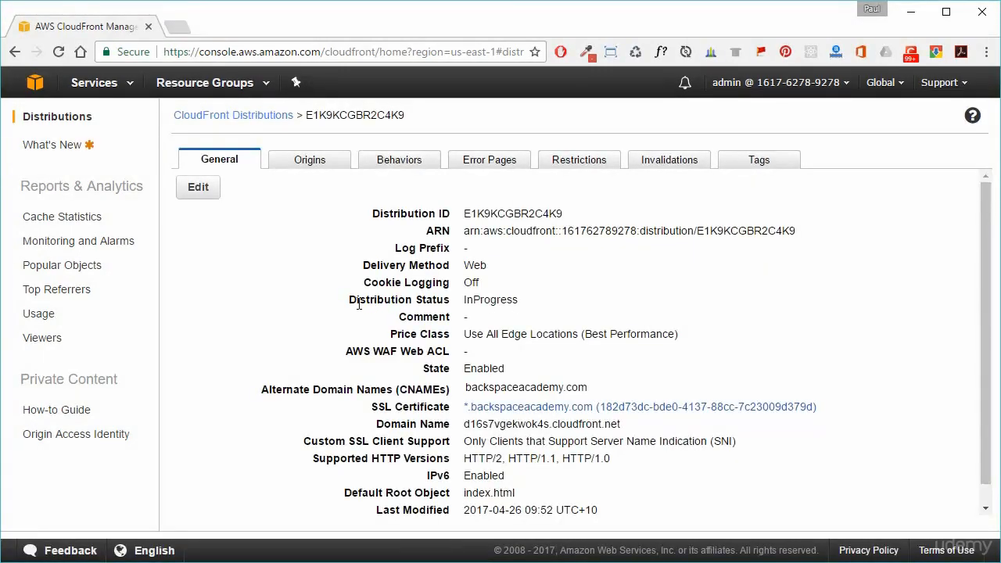
left_click_drag(339, 300, 469, 300)
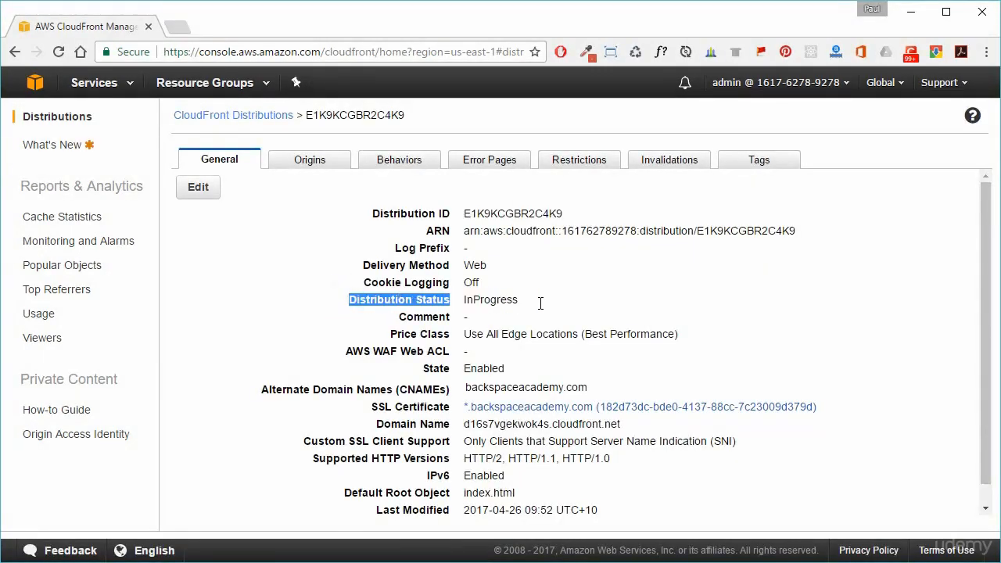
left_click_drag(532, 305, 519, 304)
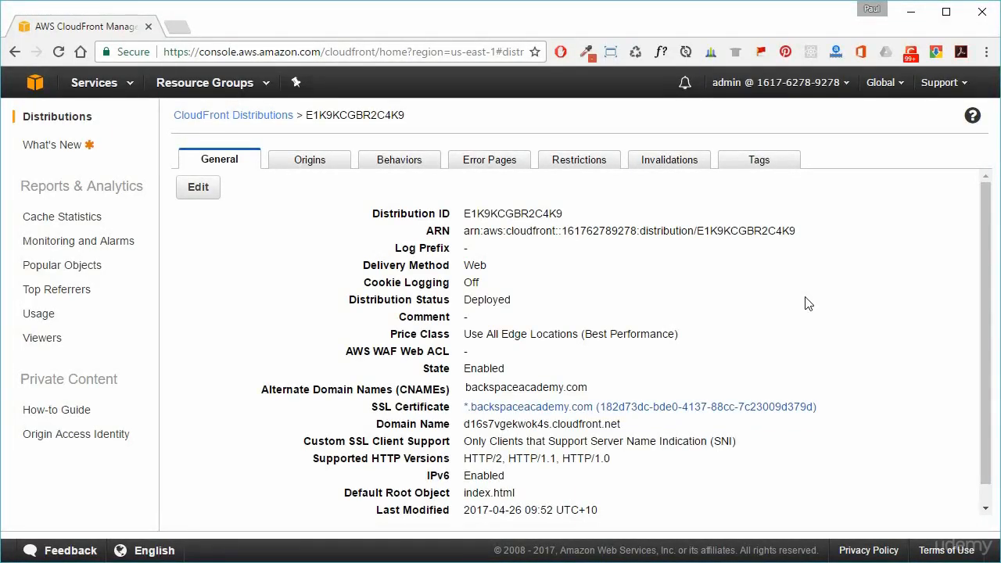
left_click_drag(539, 301, 346, 297)
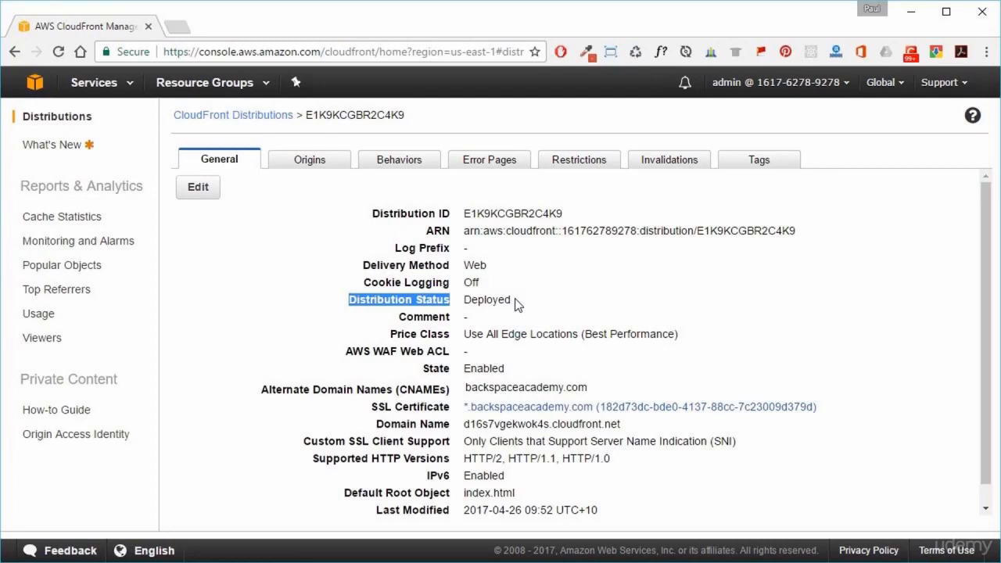
Create an invalidation for the distribution with the object path * to clear all cached objects
left_click(672, 160)
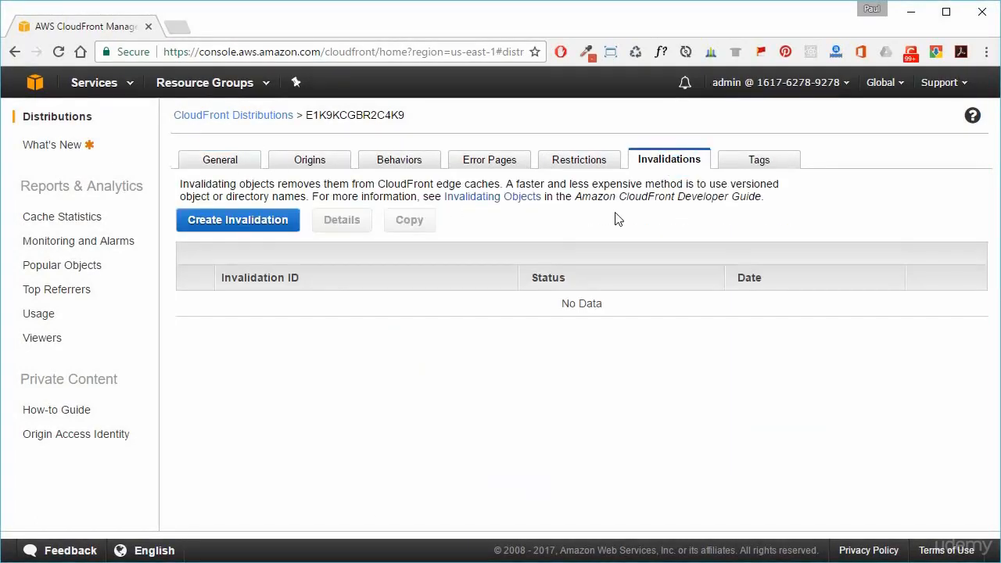
left_click(264, 225)
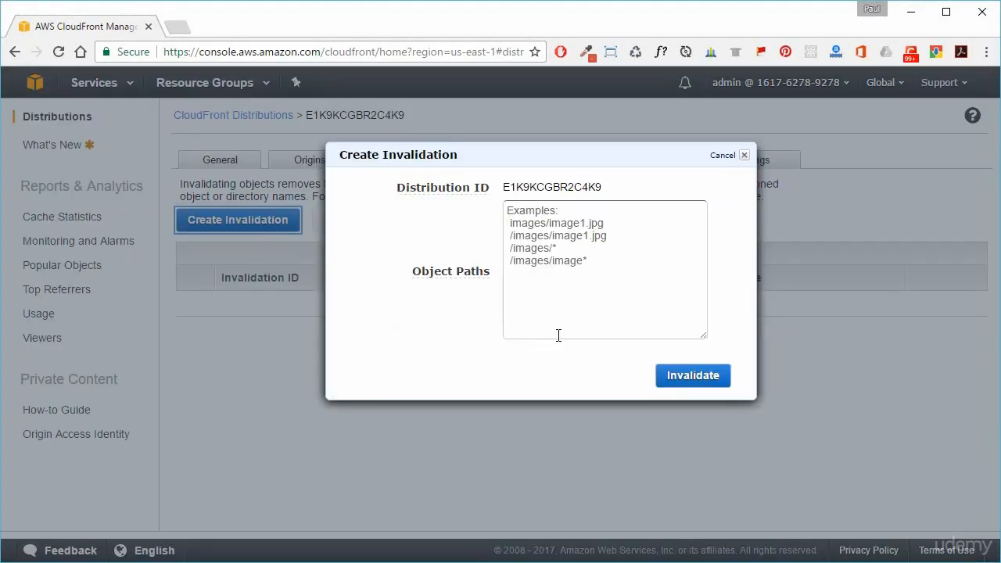
left_click(569, 224)
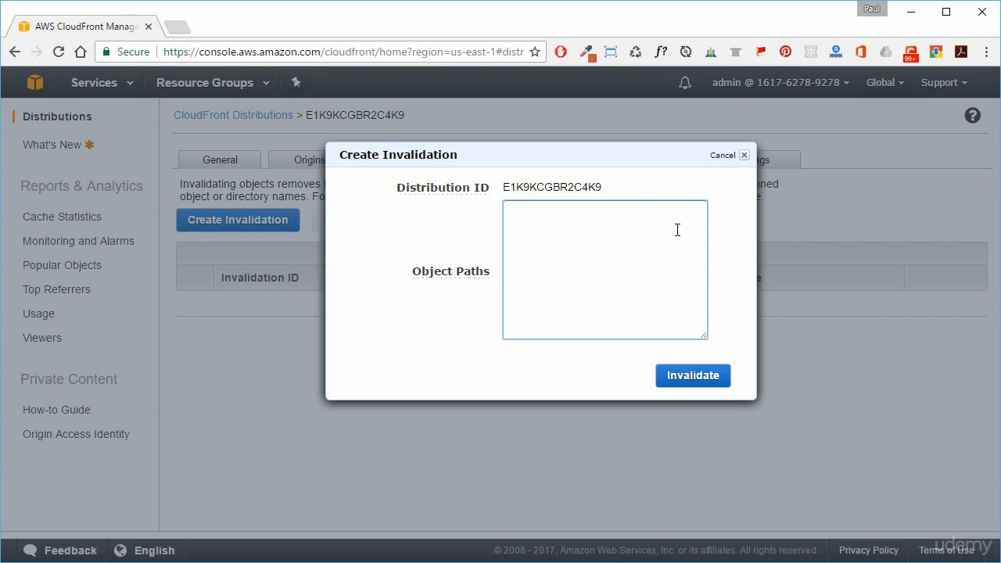
type("*")
left_click(701, 383)
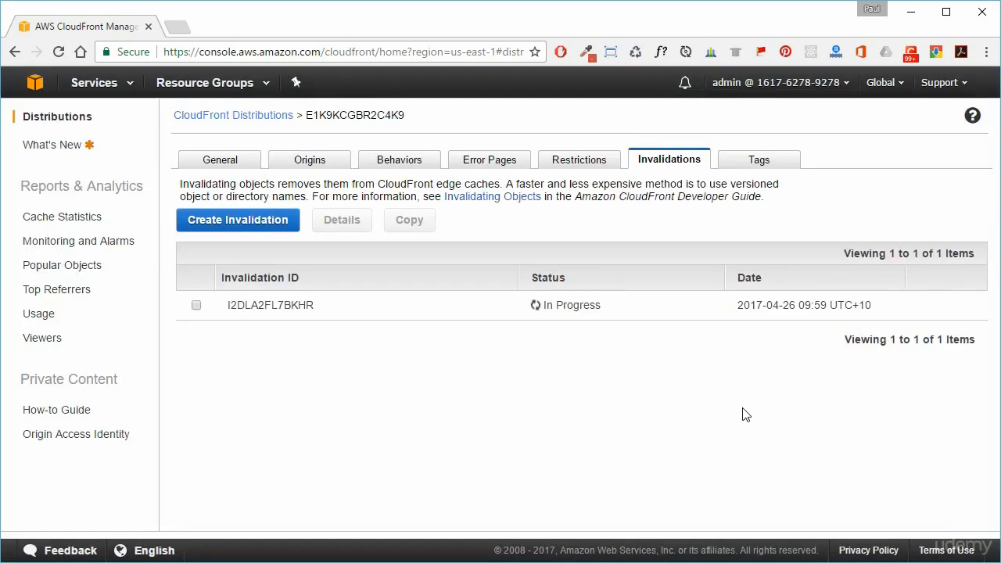